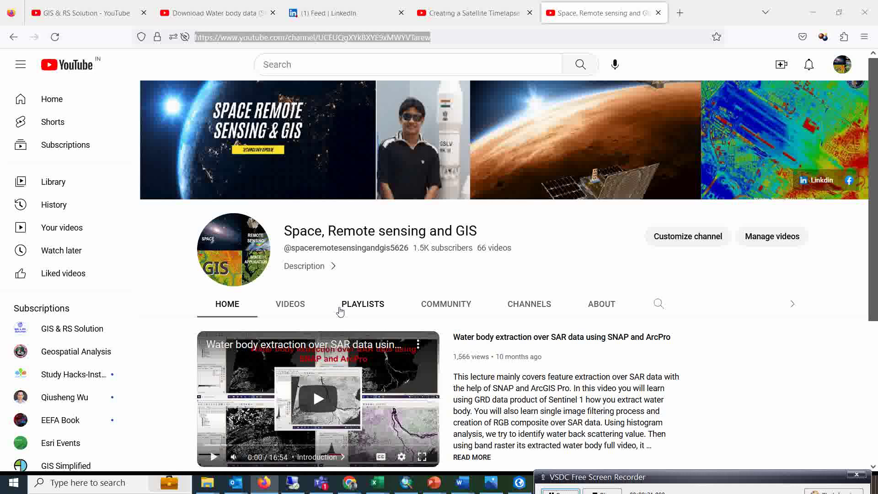
# Bring the Chrome window with the blank Google new tab to the front.
pyautogui.moveTo(350, 483)
pyautogui.click(350, 464)
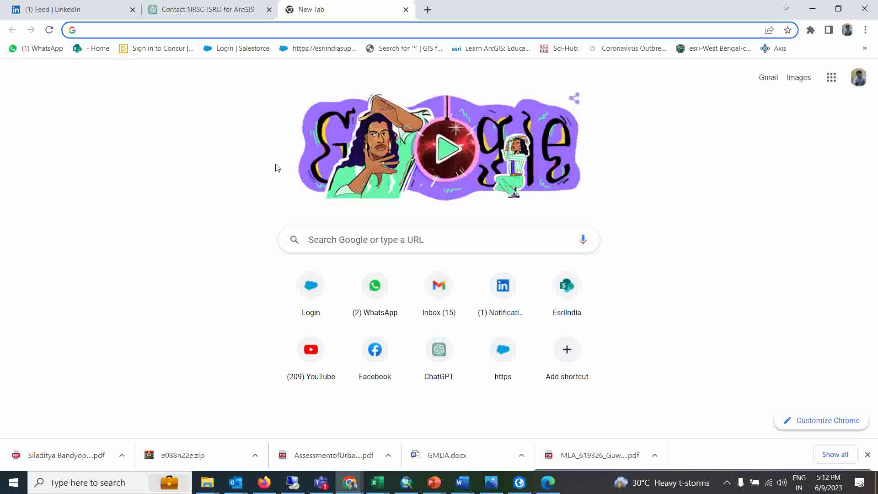
# Search Google for 'earth explorer' using the suggestion.
pyautogui.click(319, 240)
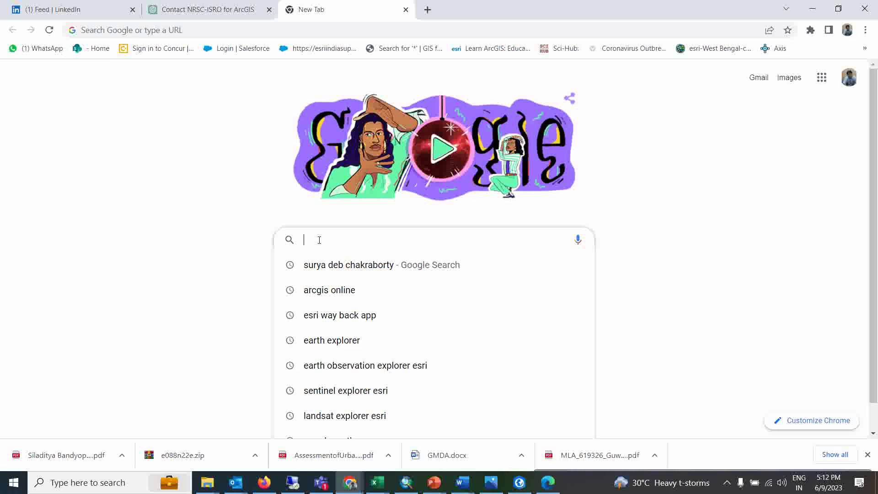
pyautogui.write('earth')
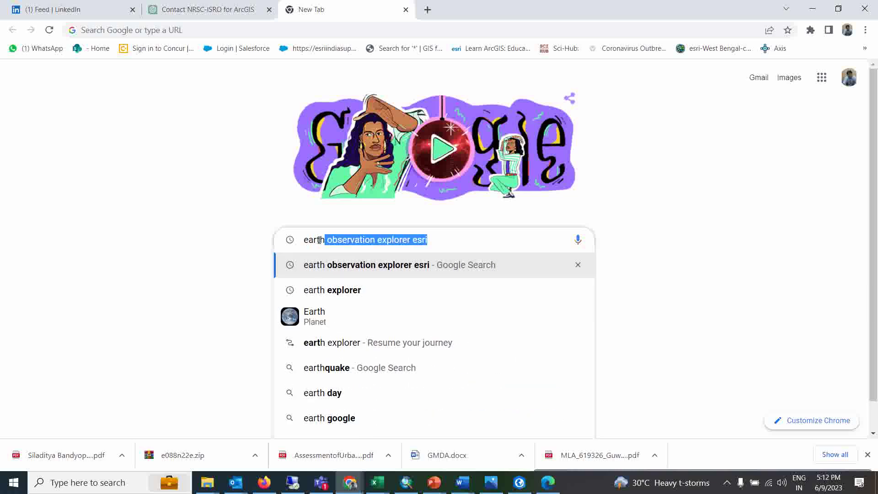
pyautogui.press('Down')
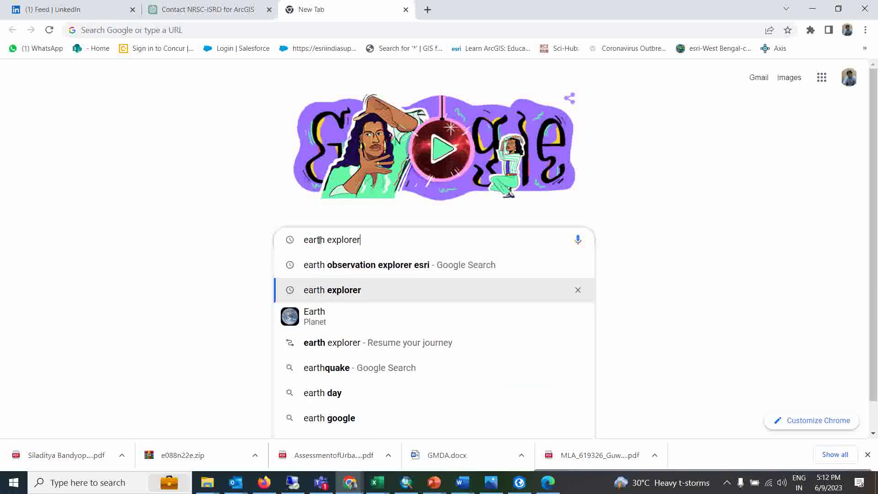
pyautogui.press('Return')
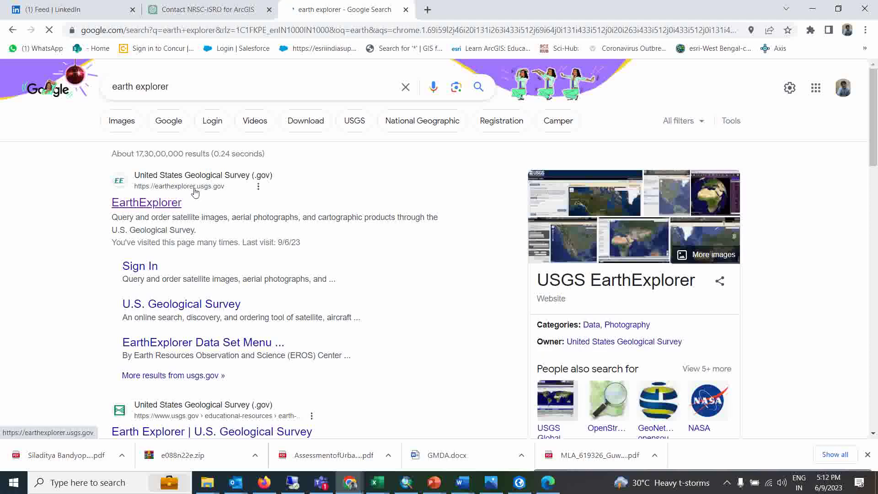
# Open the USGS EarthExplorer result in a new tab and switch to it.
pyautogui.rightClick(159, 203)
pyautogui.click(189, 213)
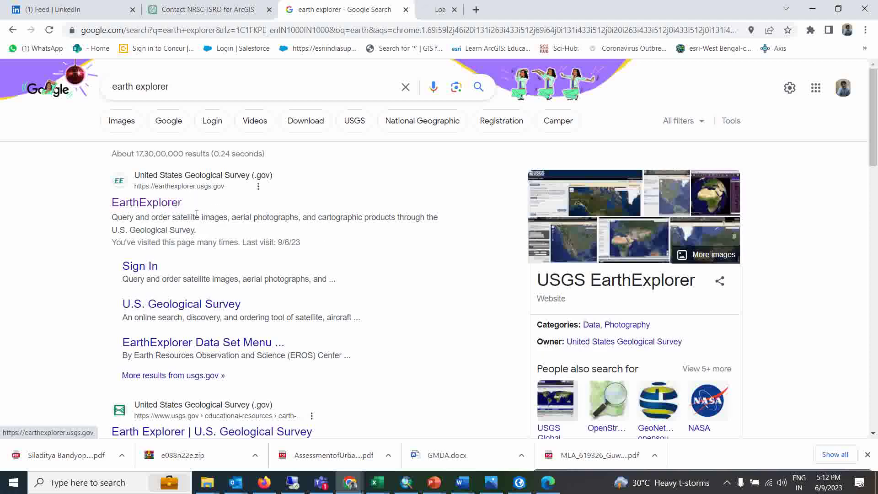
pyautogui.click(448, 9)
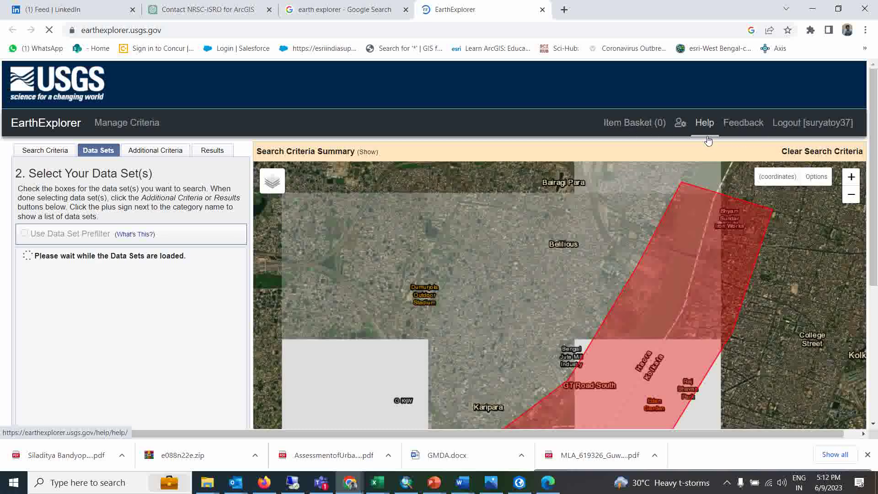
# Log out of EarthExplorer and sign back in with the saved credentials.
pyautogui.click(801, 131)
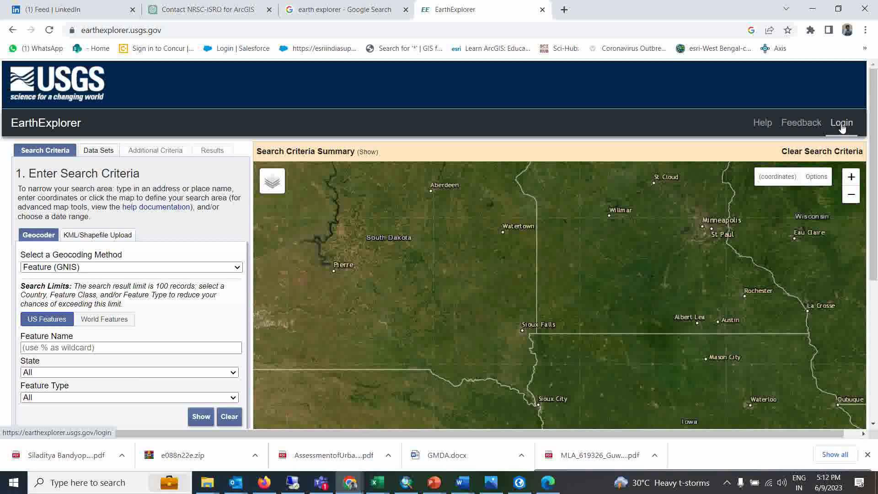
pyautogui.click(62, 269)
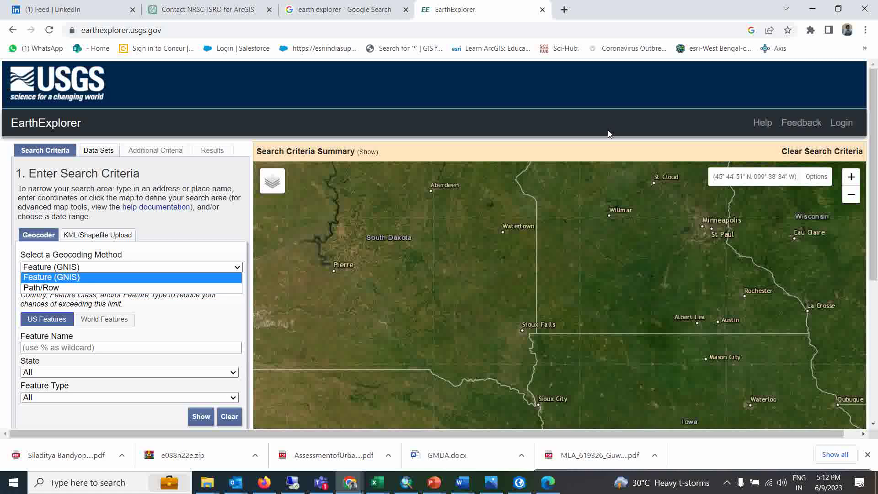
pyautogui.click(840, 126)
pyautogui.click(839, 126)
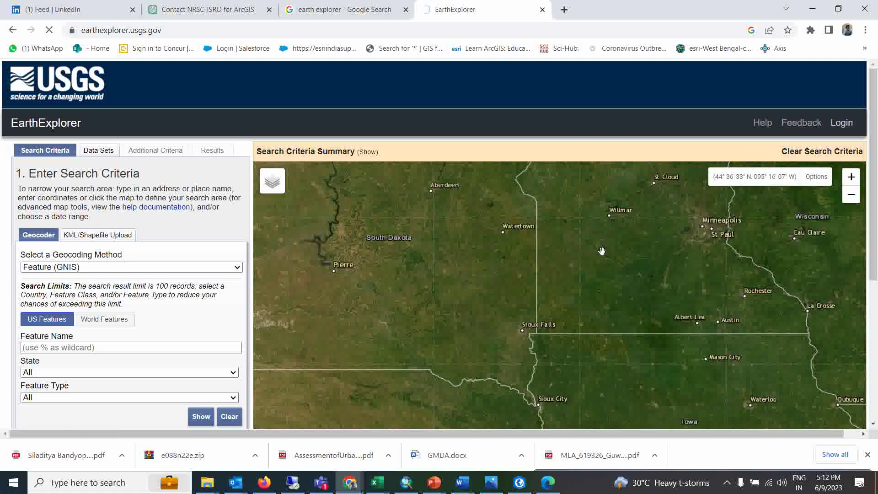
pyautogui.scroll(-5, 490, 275)
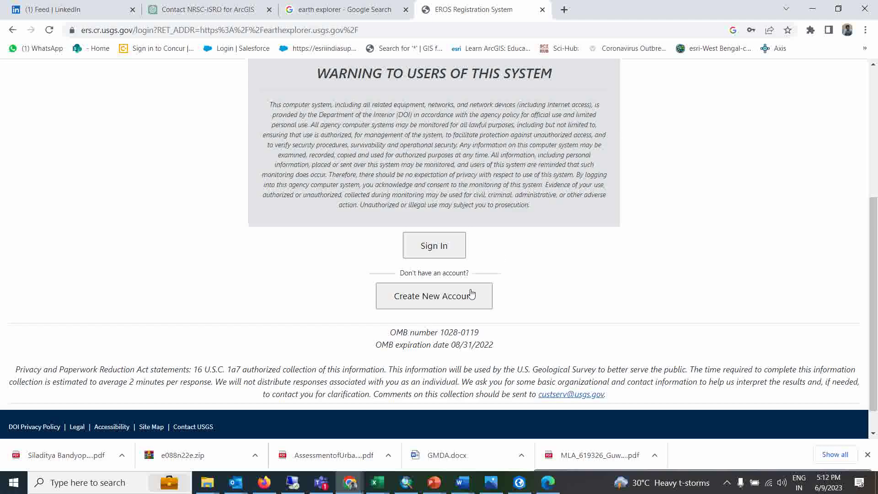
pyautogui.click(430, 252)
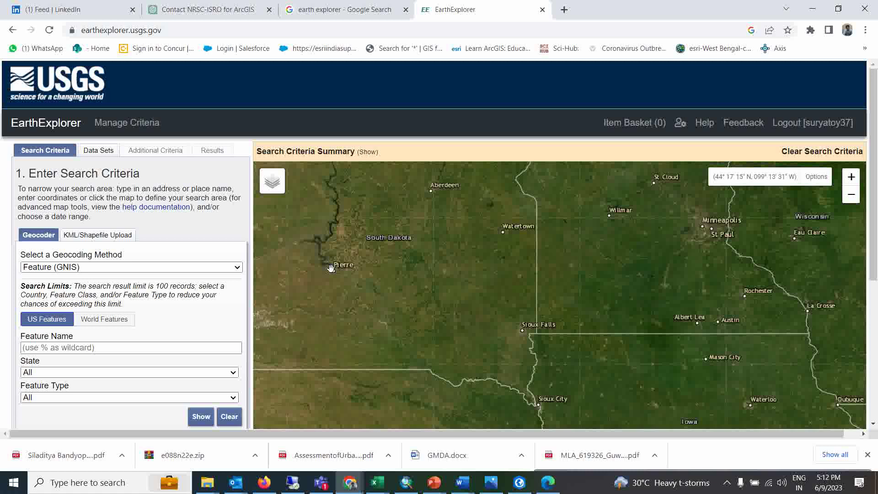
# Geocode 'Kolkata' by Address/Place, use it as the search point, and frame the river.
pyautogui.click(83, 268)
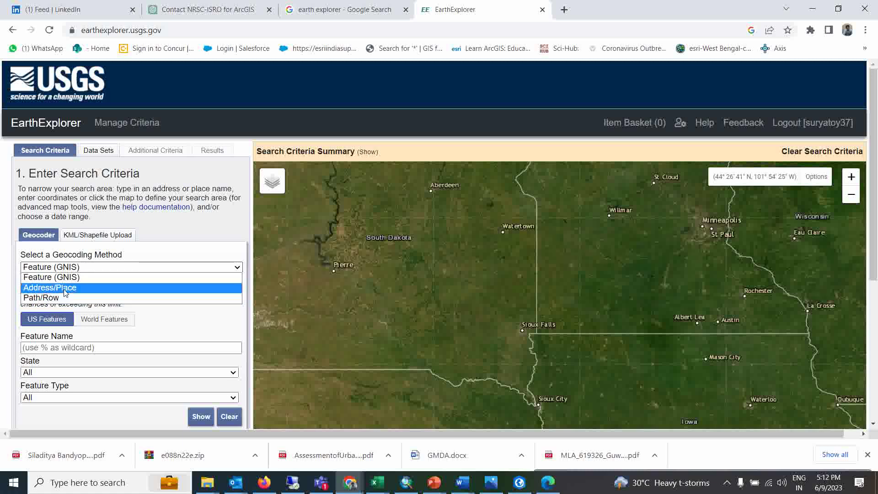
pyautogui.click(64, 290)
pyautogui.click(64, 303)
pyautogui.write('Kolkata')
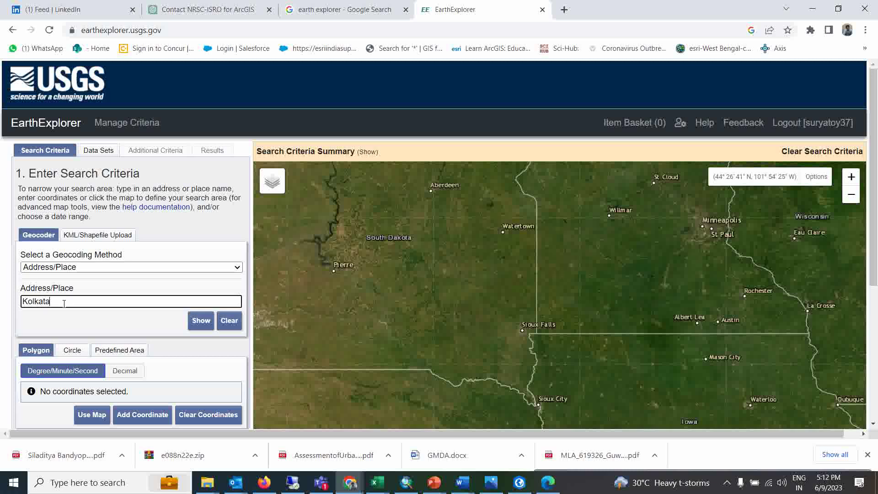
pyautogui.click(204, 324)
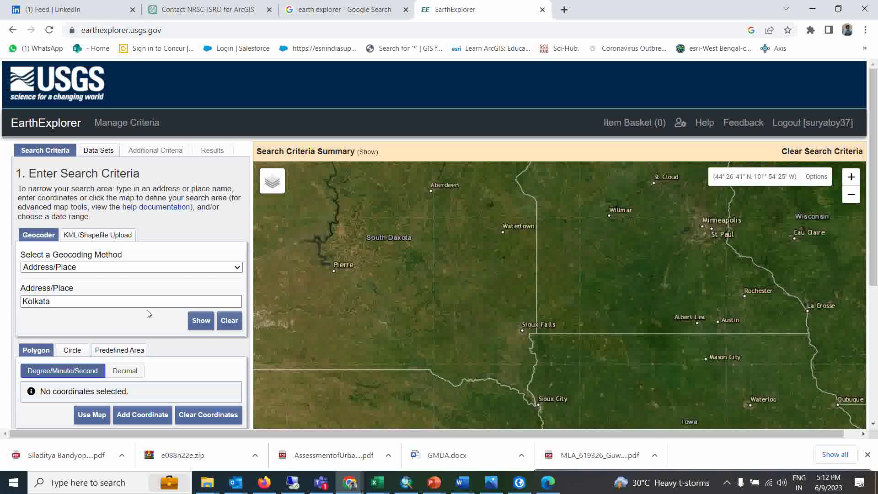
pyautogui.click(75, 390)
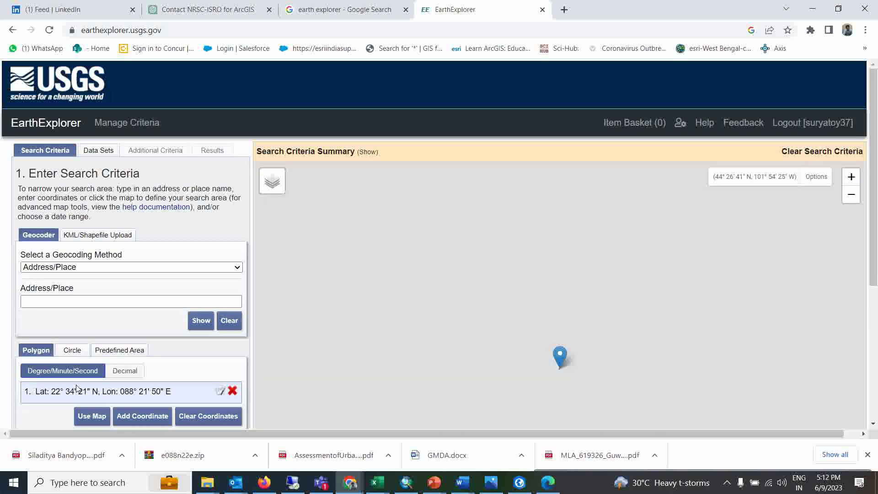
pyautogui.scroll(4, 563, 379)
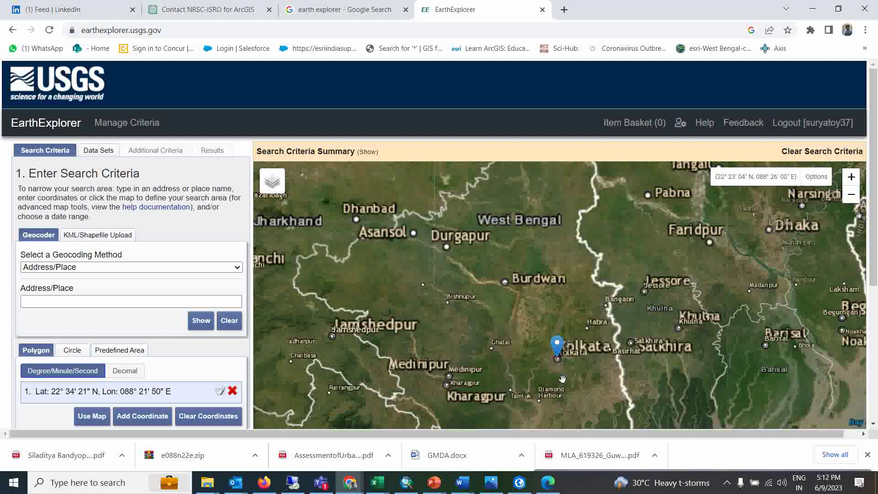
pyautogui.scroll(-2, 542, 305)
pyautogui.scroll(1, 532, 331)
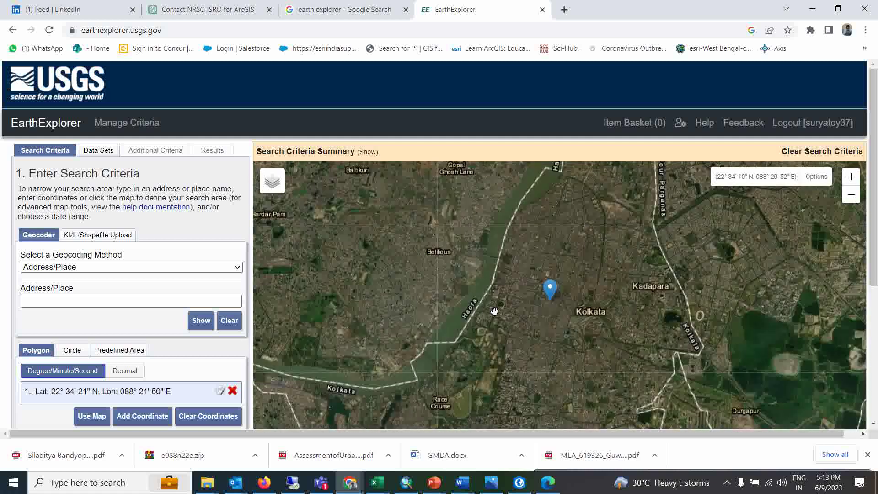
pyautogui.moveTo(493, 310); pyautogui.dragTo(566, 316)
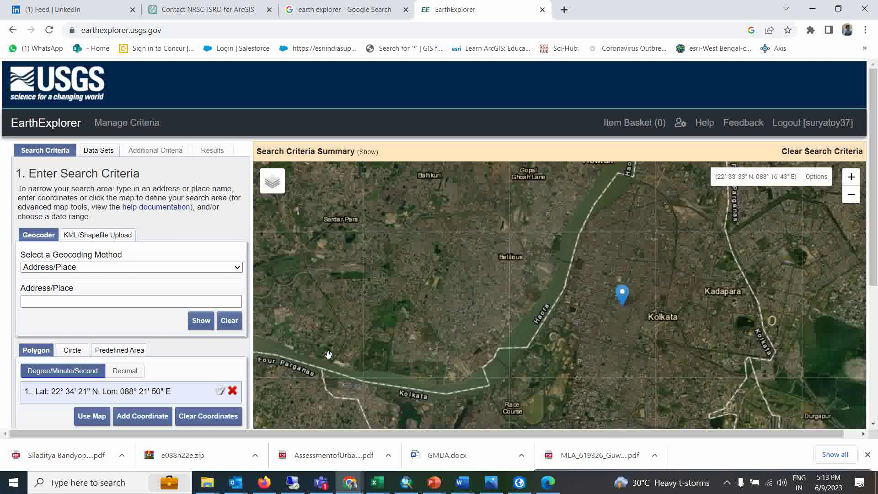
# Delete the Kolkata point and trace a nine-corner search polygon along the Hooghly river.
pyautogui.click(232, 391)
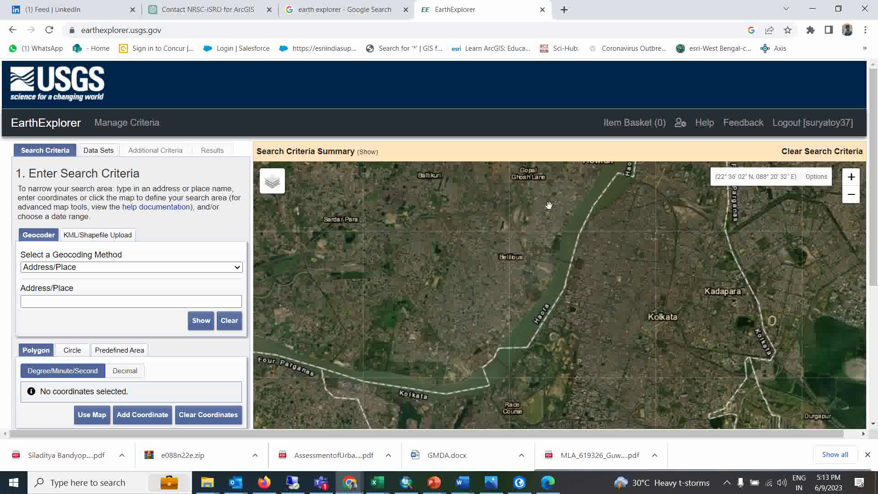
pyautogui.click(536, 223)
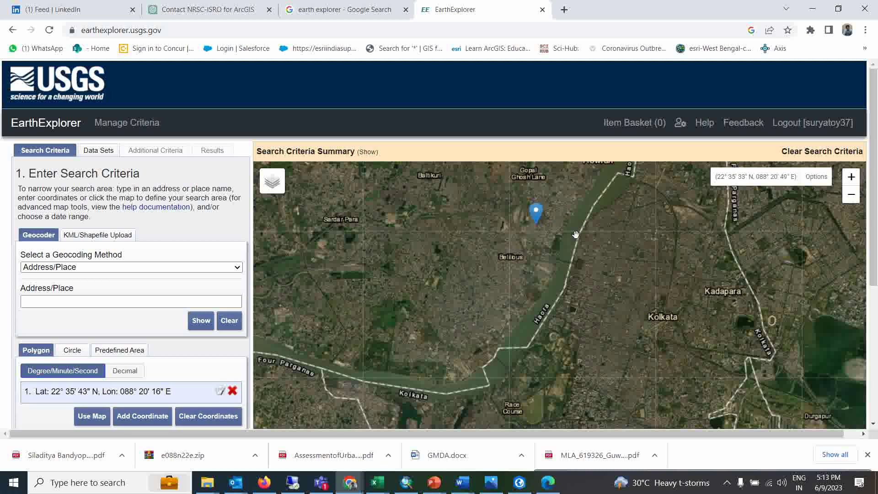
pyautogui.click(607, 246)
pyautogui.click(569, 343)
pyautogui.click(518, 397)
pyautogui.click(452, 418)
pyautogui.click(362, 409)
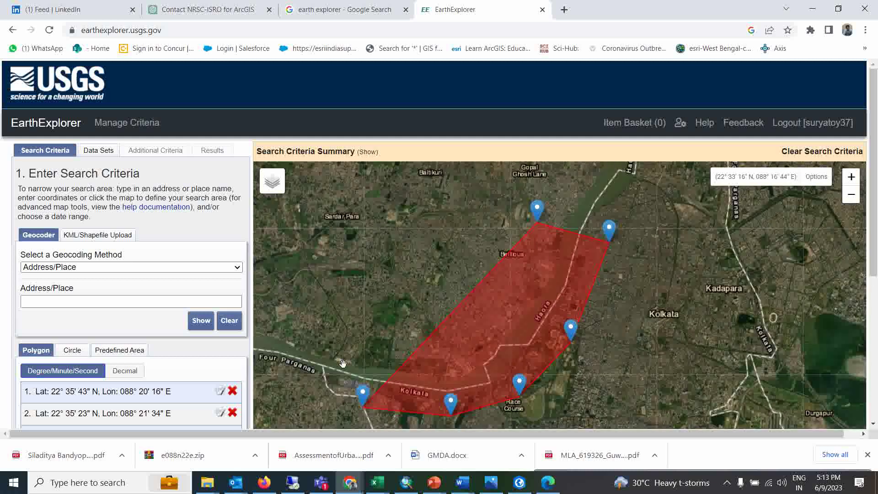
pyautogui.click(350, 344)
pyautogui.click(422, 351)
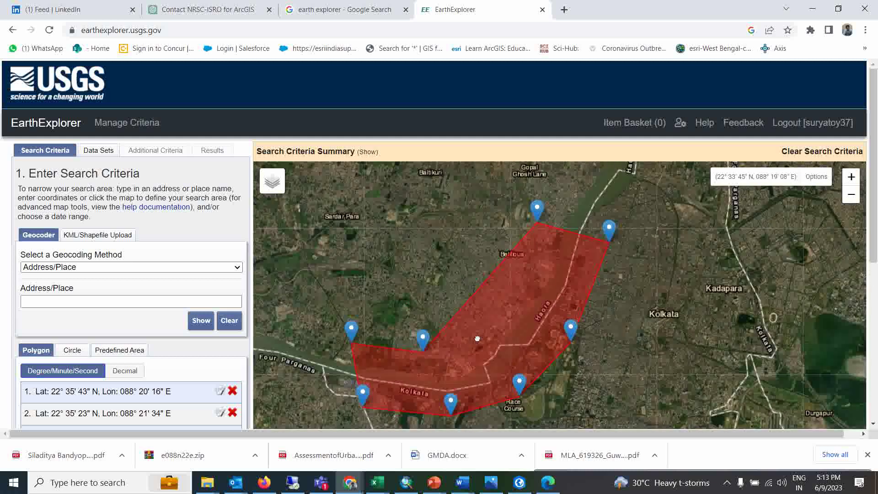
pyautogui.click(511, 285)
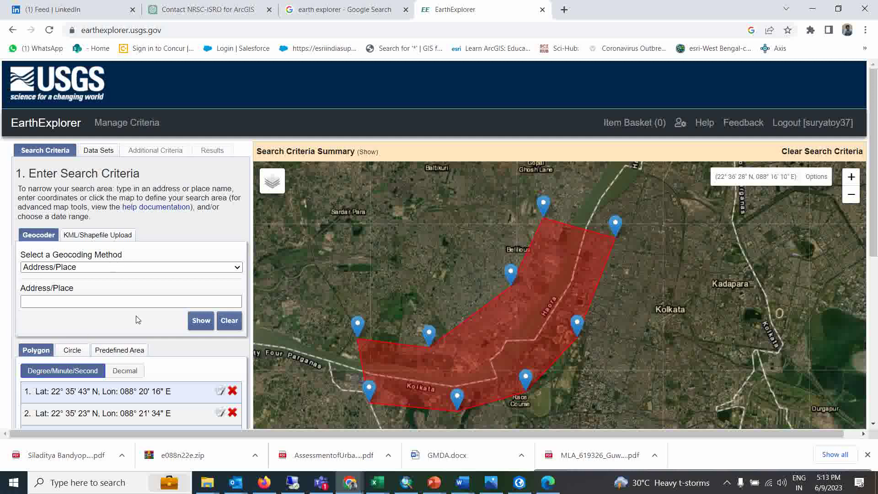
pyautogui.click(94, 153)
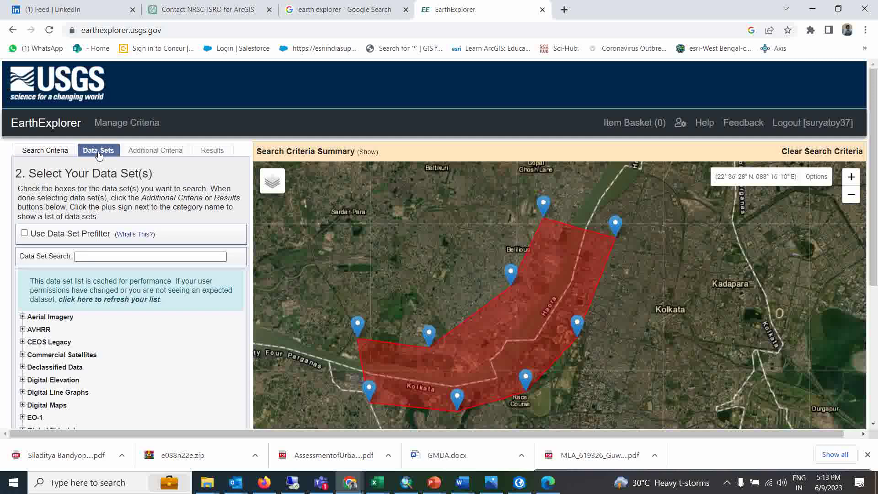
# Select SRTM Water Body Data under Digital Elevation > SRTM and show the results.
pyautogui.scroll(-4, 49, 345)
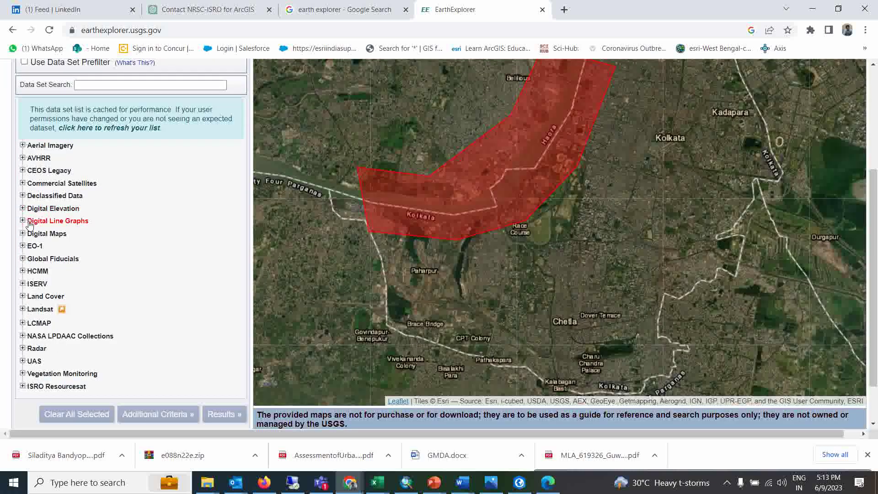
pyautogui.click(22, 209)
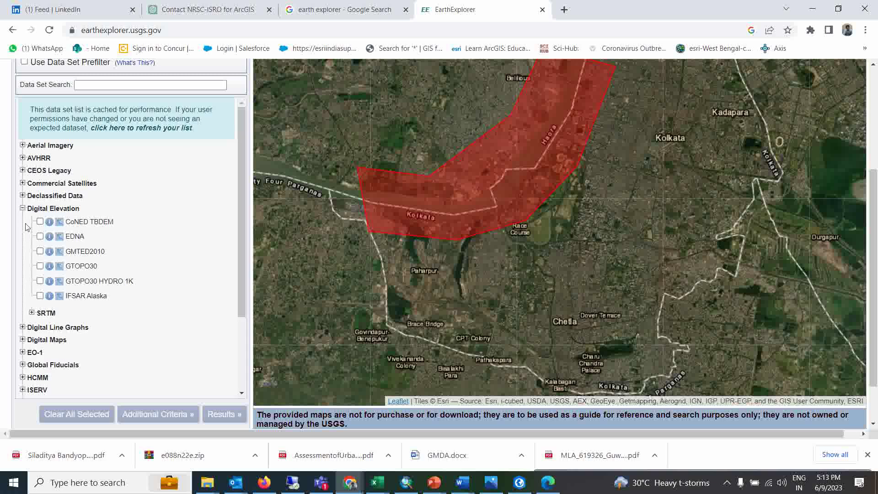
pyautogui.click(31, 313)
pyautogui.scroll(-1, 118, 315)
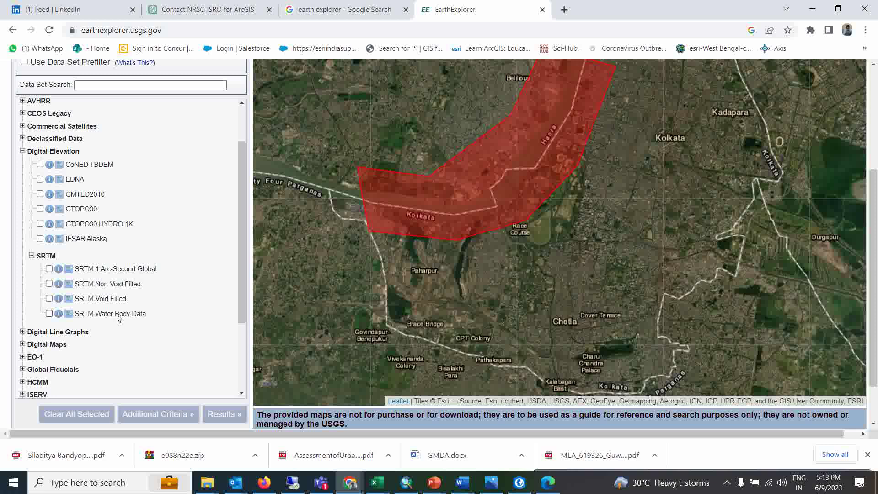
pyautogui.click(49, 315)
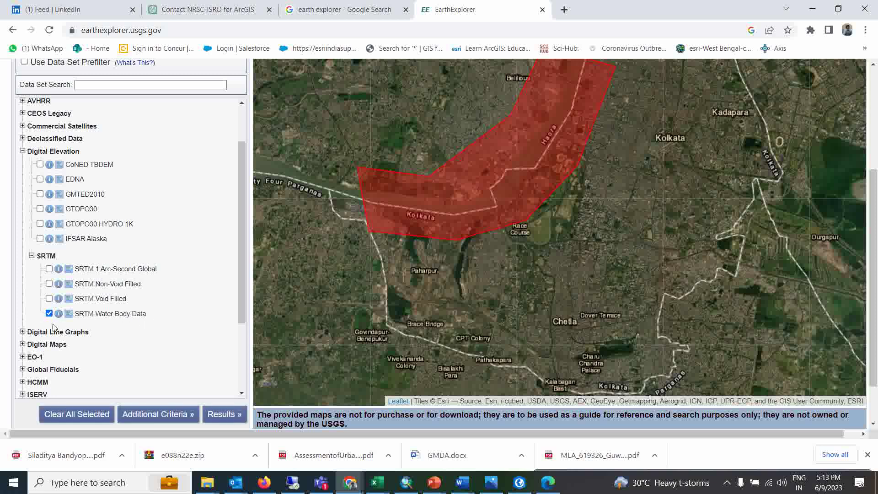
pyautogui.click(222, 416)
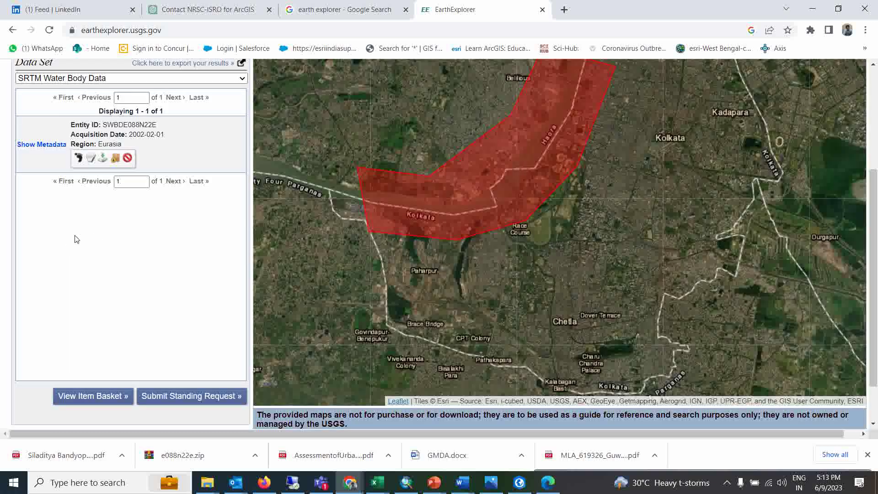
# Download the Standard Format water body product for SWBDE088N22E as e088n22e.zip.
pyautogui.click(79, 157)
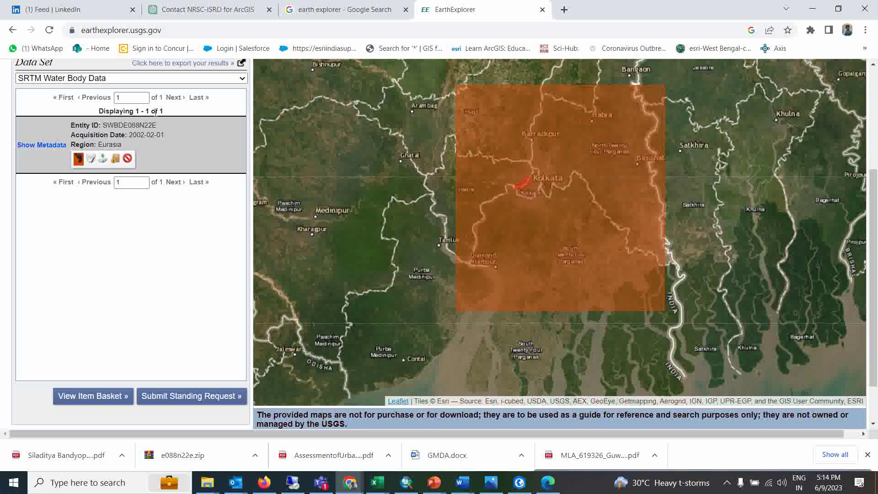
pyautogui.click(103, 160)
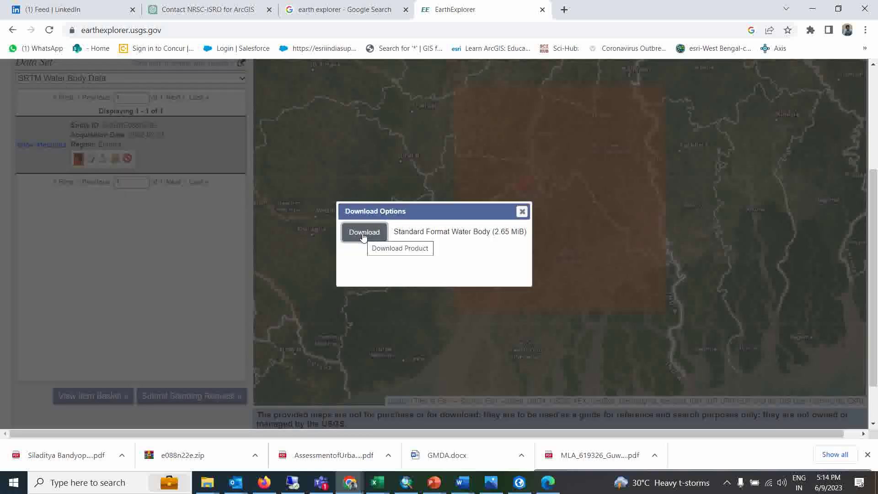
pyautogui.click(363, 238)
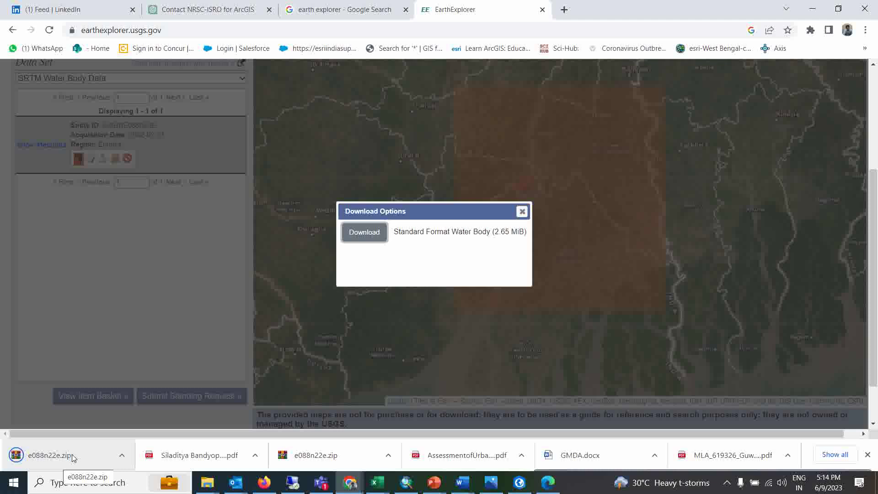
# Show e088n22e.zip in the Downloads folder and cut it.
pyautogui.click(122, 457)
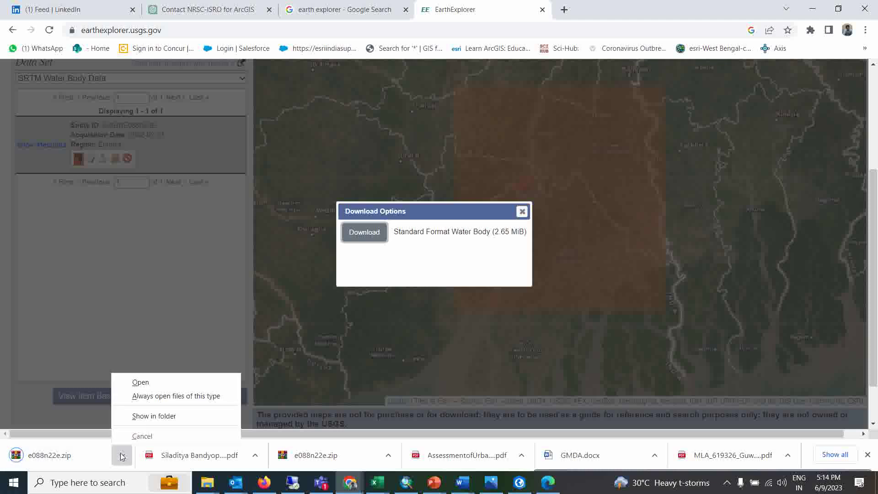
pyautogui.click(146, 416)
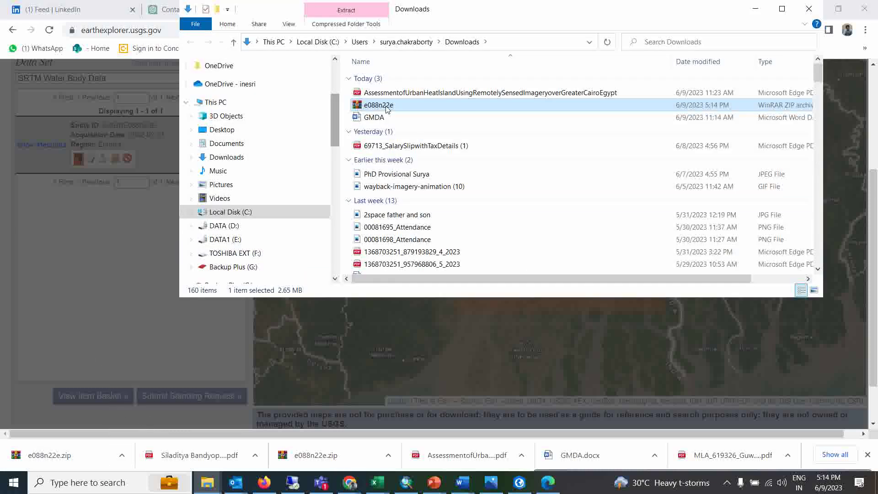
pyautogui.rightClick(387, 108)
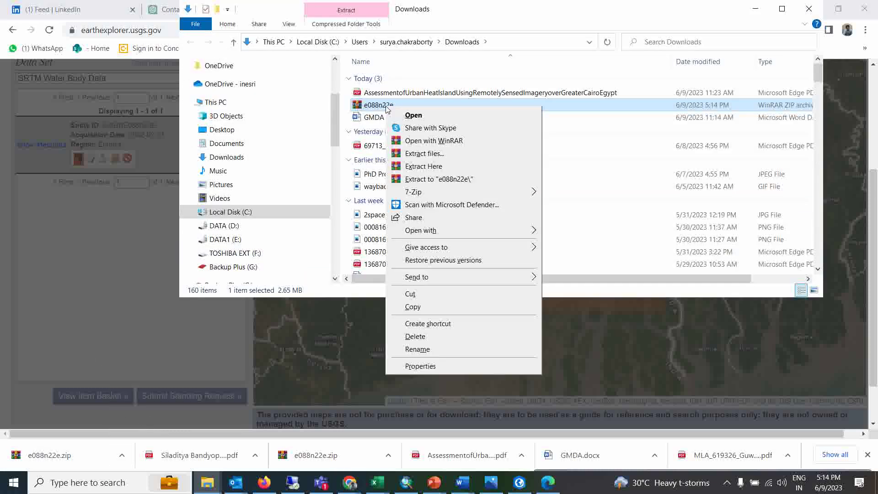
pyautogui.click(417, 295)
# Navigate File Explorer to DATA1 (E:) > Tech support Training 2023 > test2.
pyautogui.moveTo(210, 480)
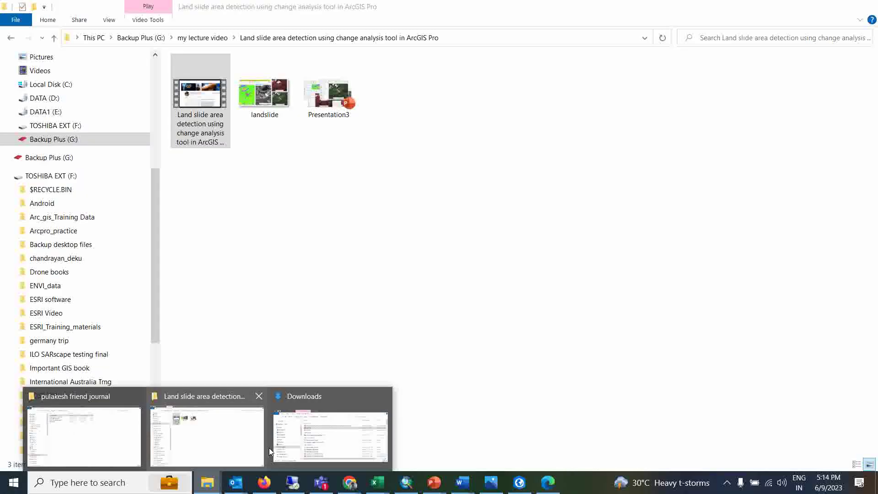
pyautogui.click(247, 452)
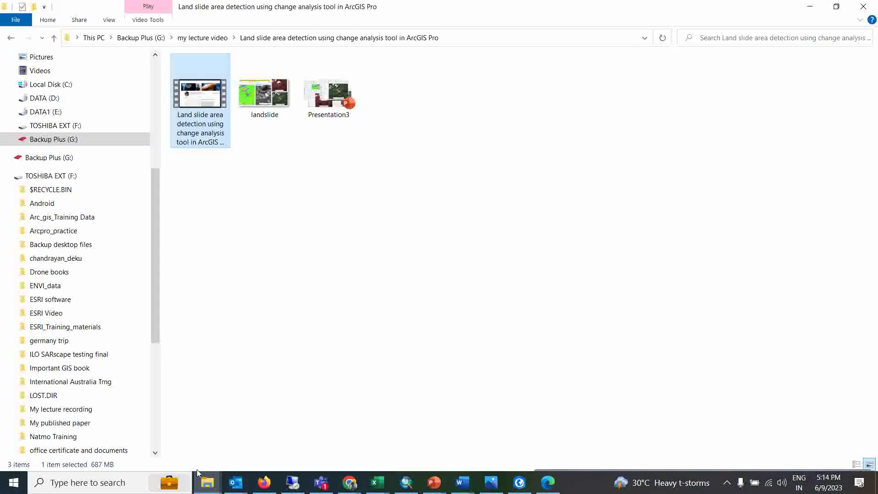
pyautogui.moveTo(201, 478)
pyautogui.click(112, 441)
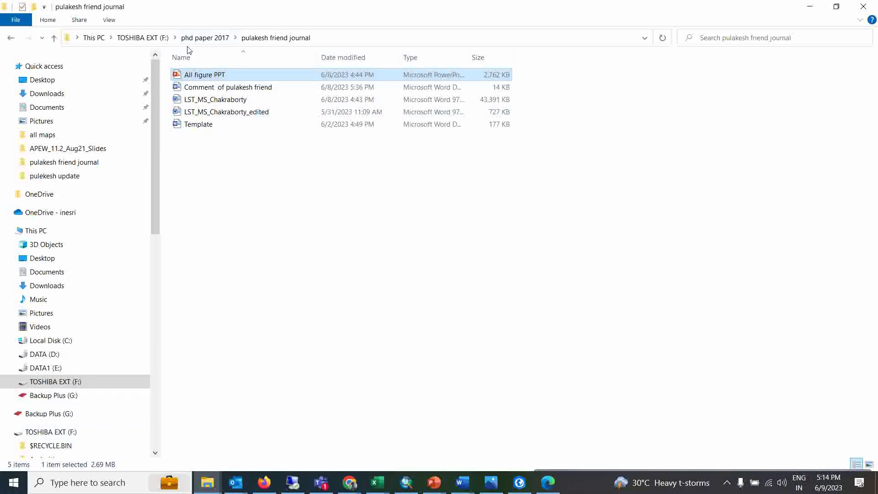
pyautogui.click(48, 369)
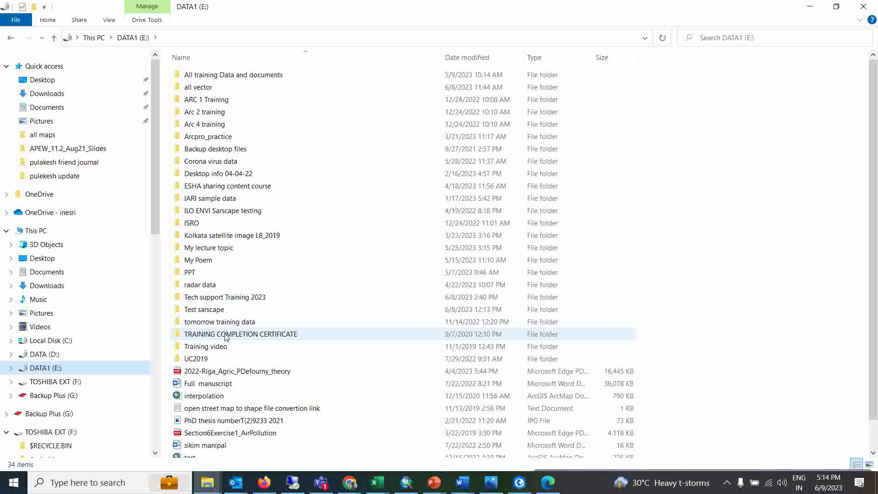
pyautogui.doubleClick(225, 297)
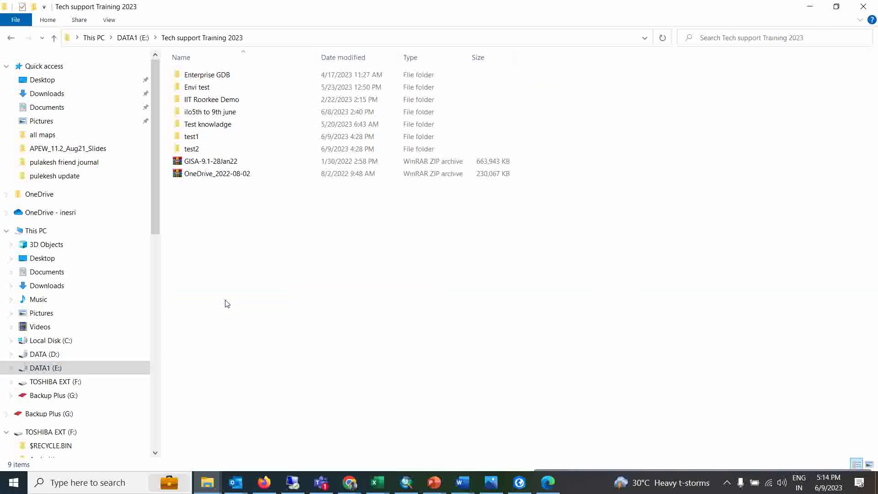
pyautogui.click(188, 151)
pyautogui.doubleClick(189, 151)
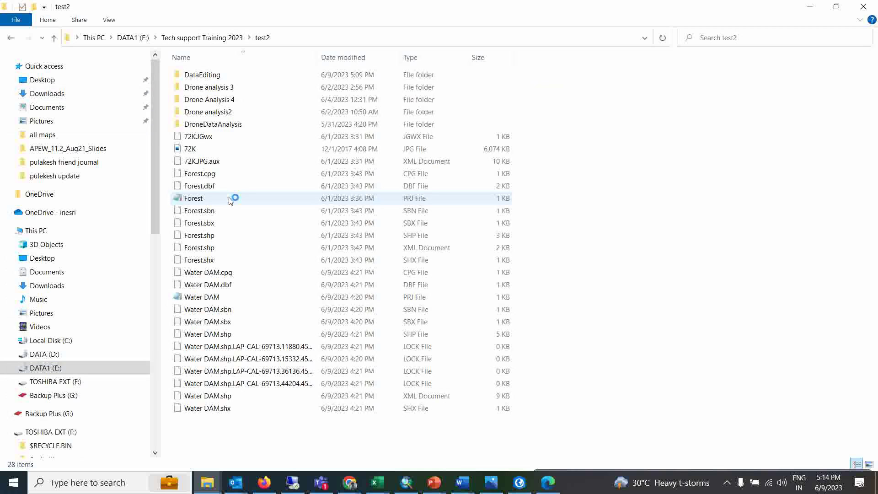
# Create a 'river' folder in test2 and paste e088n22e.zip into it.
pyautogui.rightClick(169, 111)
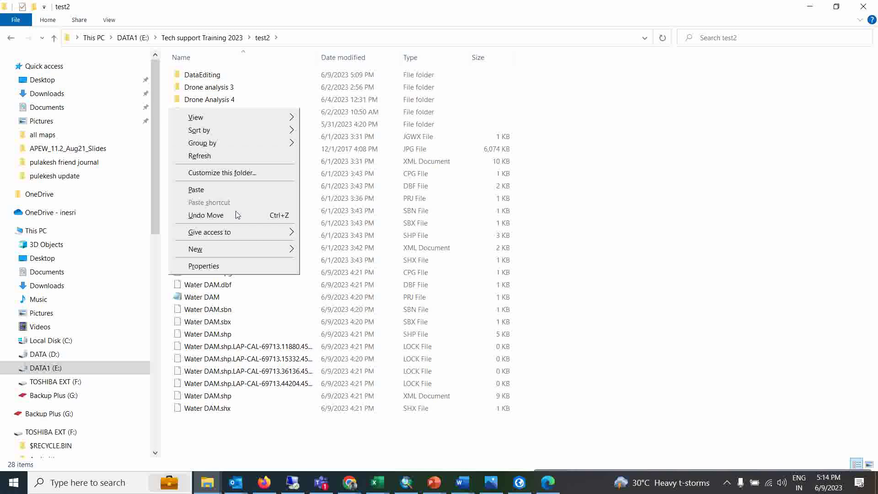
pyautogui.moveTo(289, 254)
pyautogui.click(316, 251)
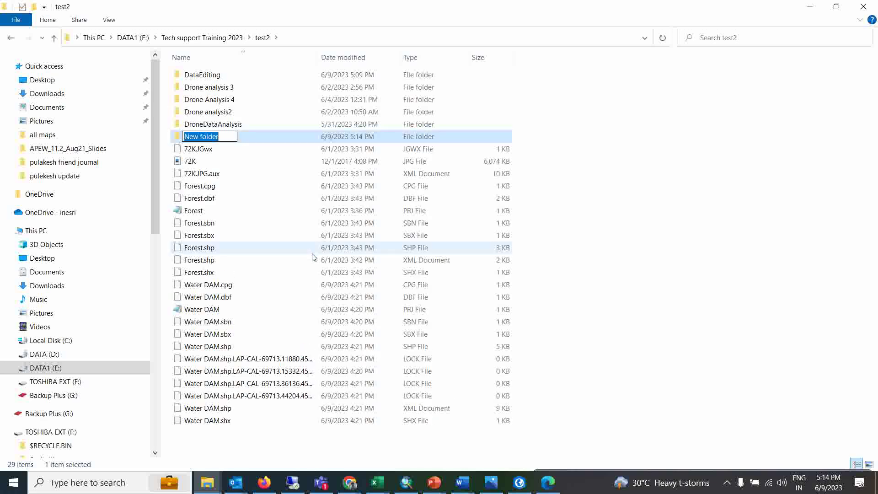
pyautogui.write('river')
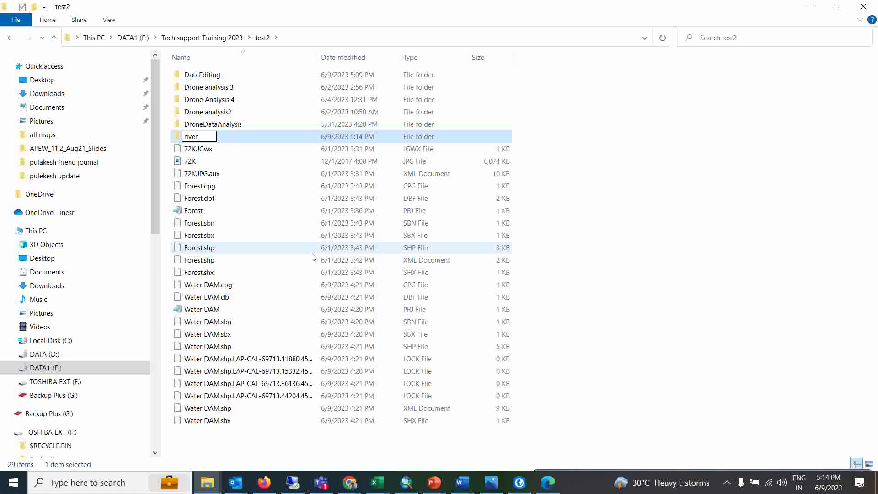
pyautogui.press('Return')
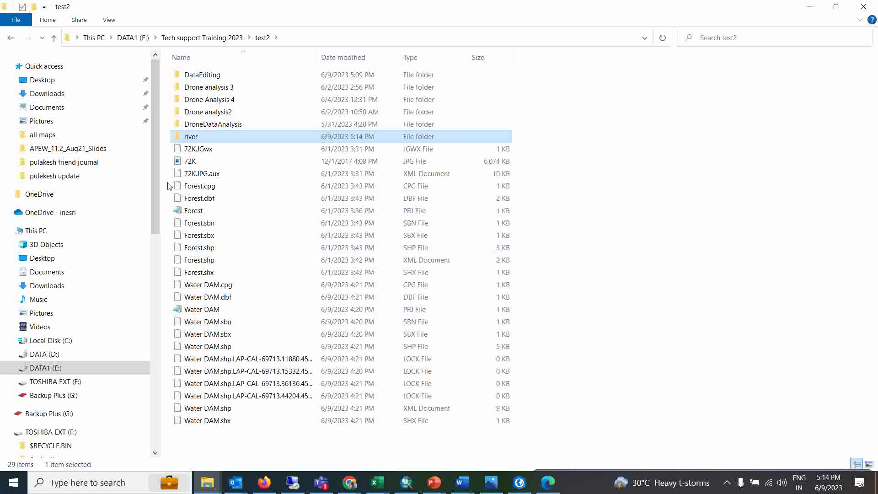
pyautogui.doubleClick(205, 138)
pyautogui.rightClick(233, 158)
pyautogui.click(267, 239)
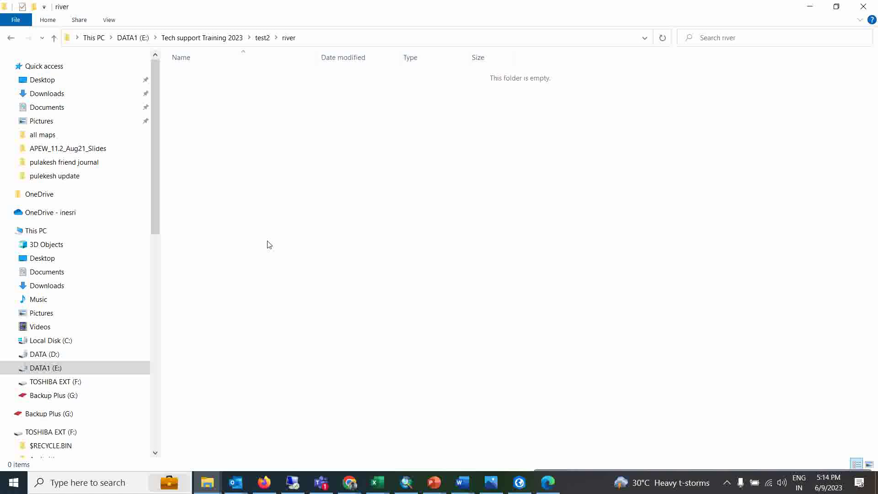
# Extract e088n22e.zip into the river folder and switch to ArcGIS Pro.
pyautogui.rightClick(200, 75)
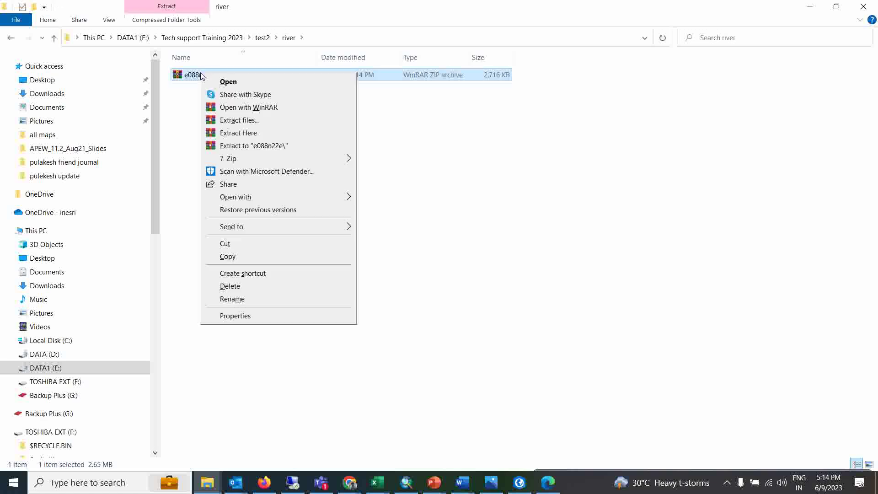
pyautogui.click(238, 132)
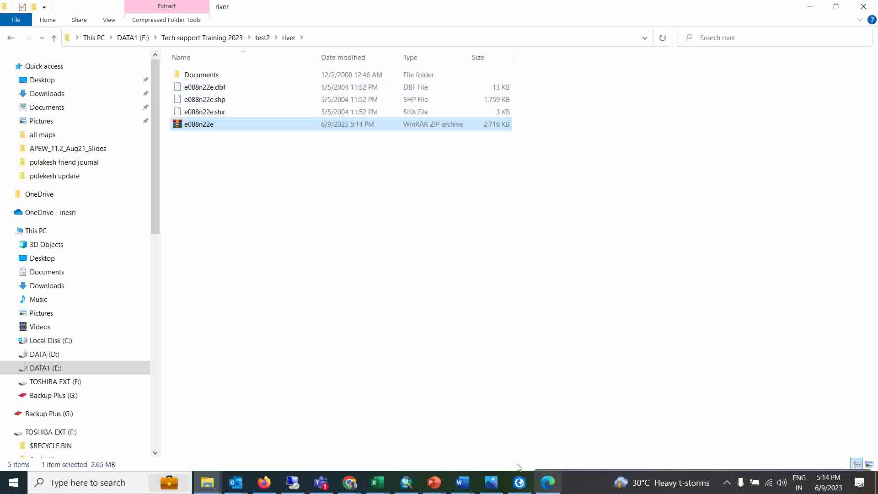
pyautogui.click(519, 483)
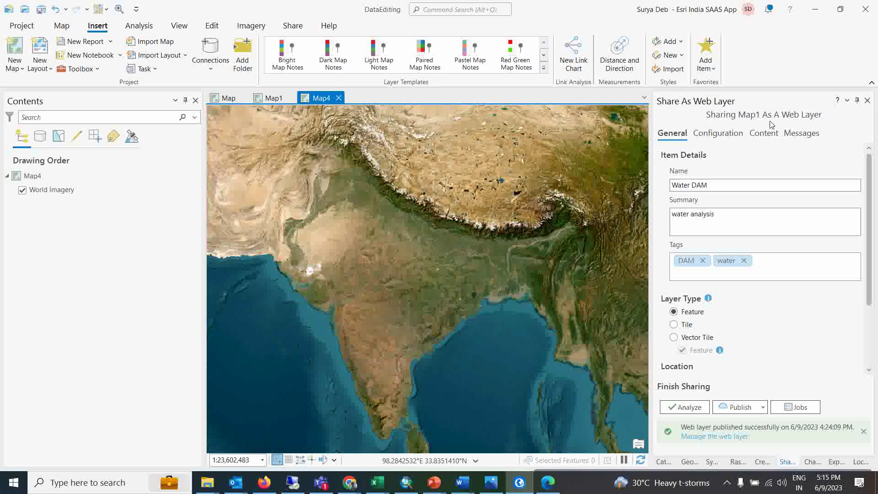
# Add e088n22e.shp from E:\Tech support Training 2023\test2\river to Map4 via Add Data.
pyautogui.click(62, 26)
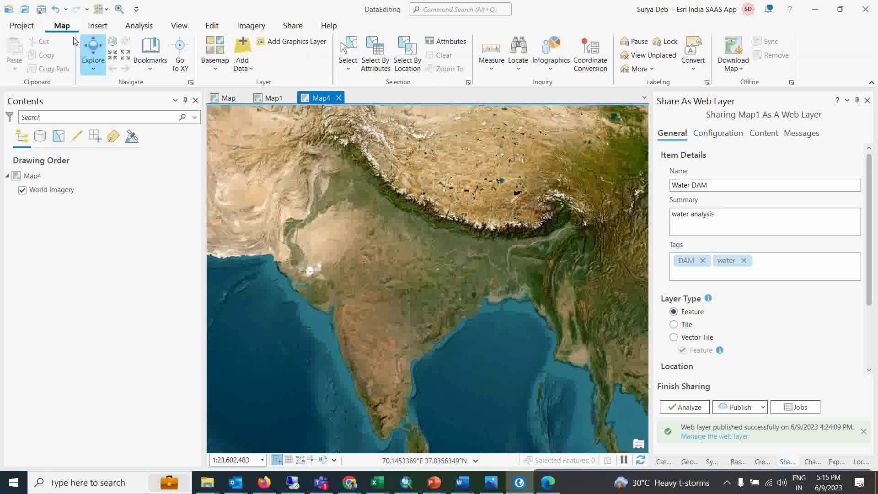
pyautogui.click(243, 69)
pyautogui.click(259, 135)
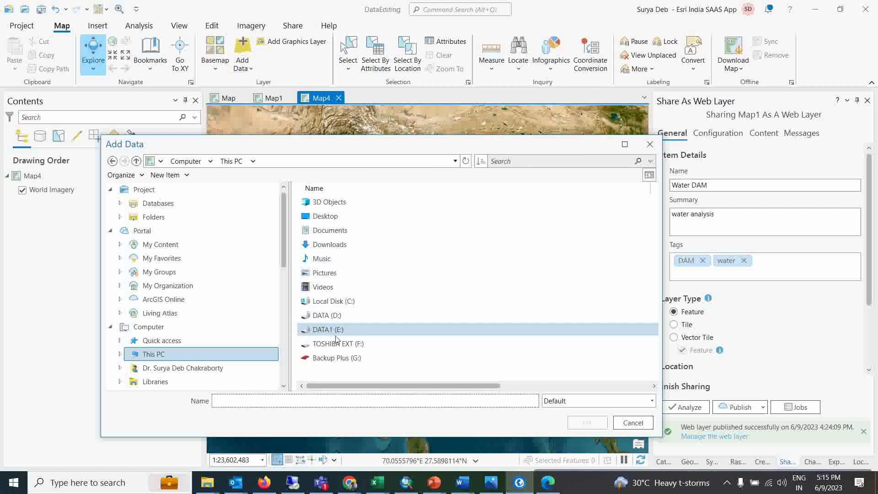
pyautogui.click(334, 335)
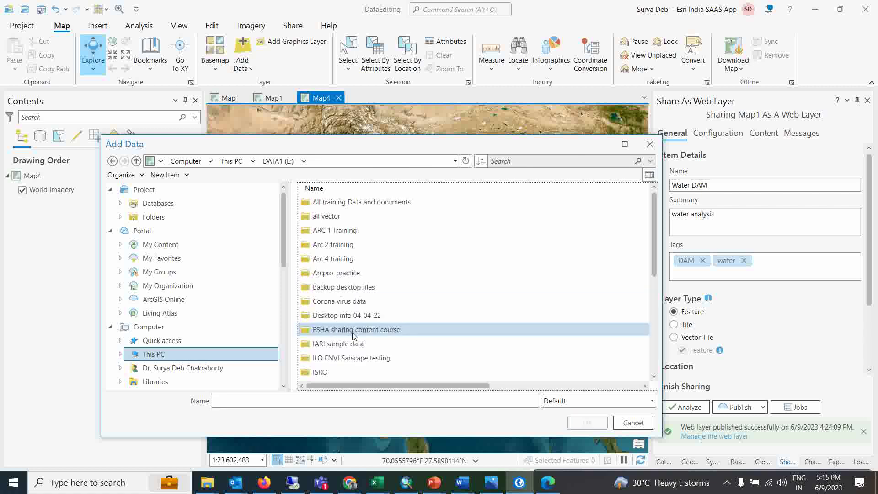
pyautogui.scroll(-1, 356, 304)
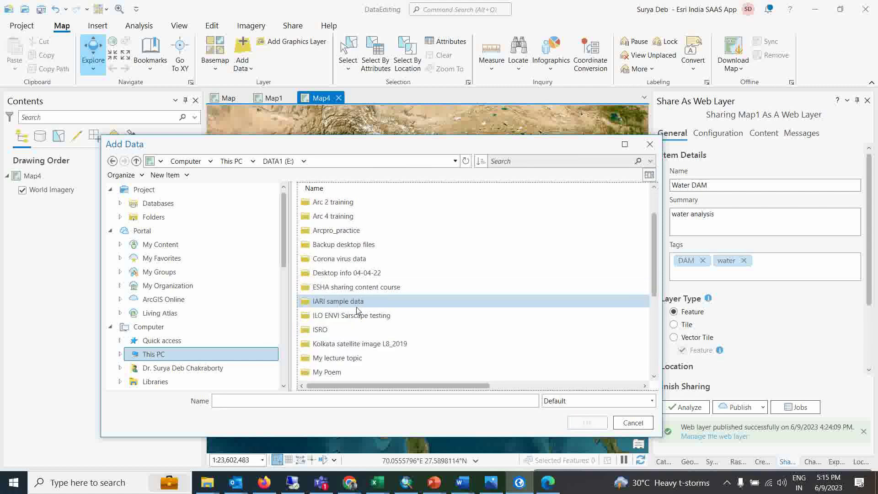
pyautogui.scroll(-4, 358, 316)
pyautogui.doubleClick(365, 260)
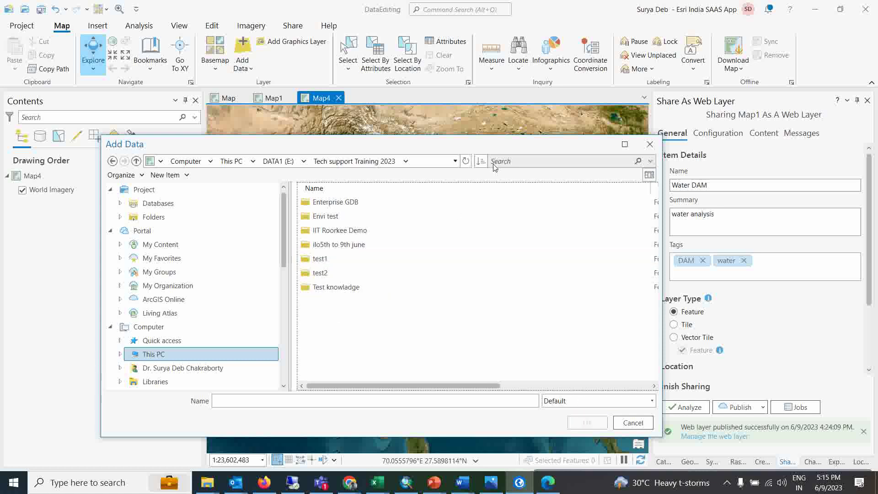
pyautogui.click(465, 161)
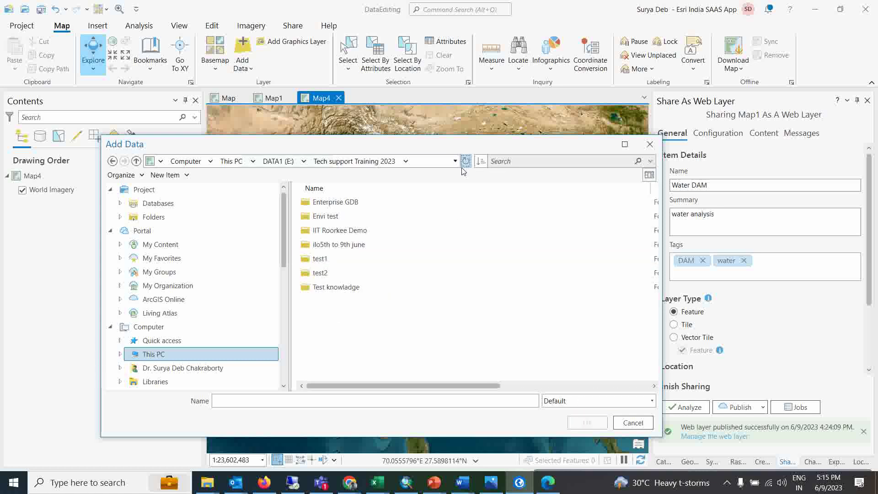
pyautogui.doubleClick(320, 273)
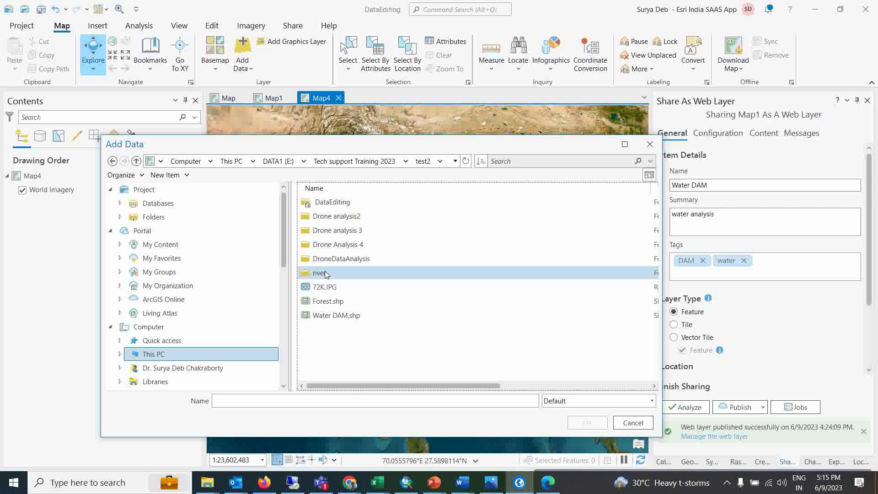
pyautogui.doubleClick(320, 273)
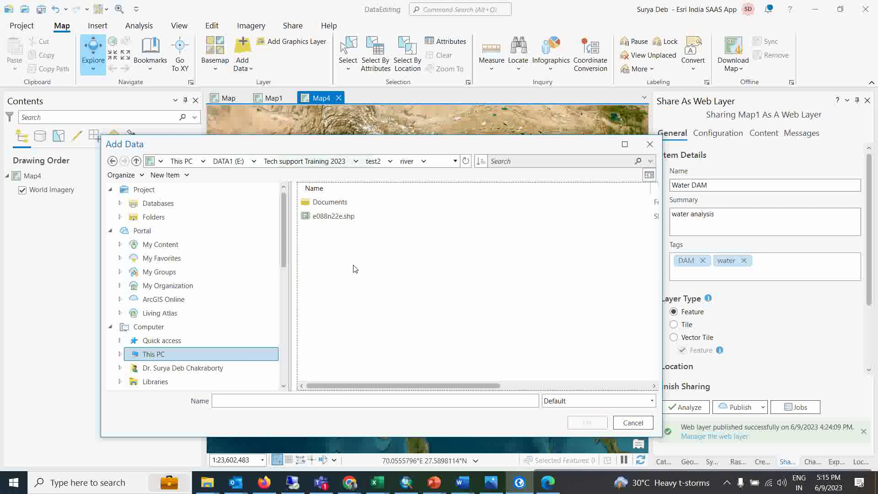
pyautogui.click(332, 220)
pyautogui.click(588, 422)
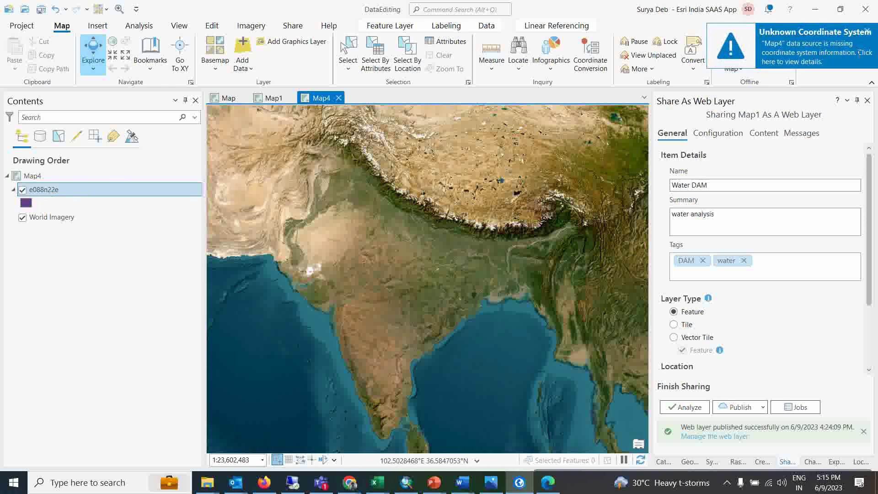
pyautogui.rightClick(57, 189)
pyautogui.click(104, 463)
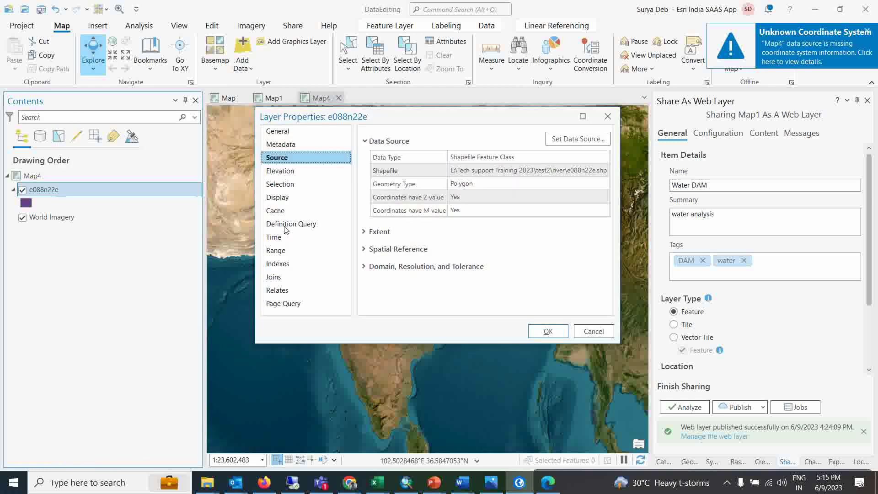
pyautogui.click(377, 250)
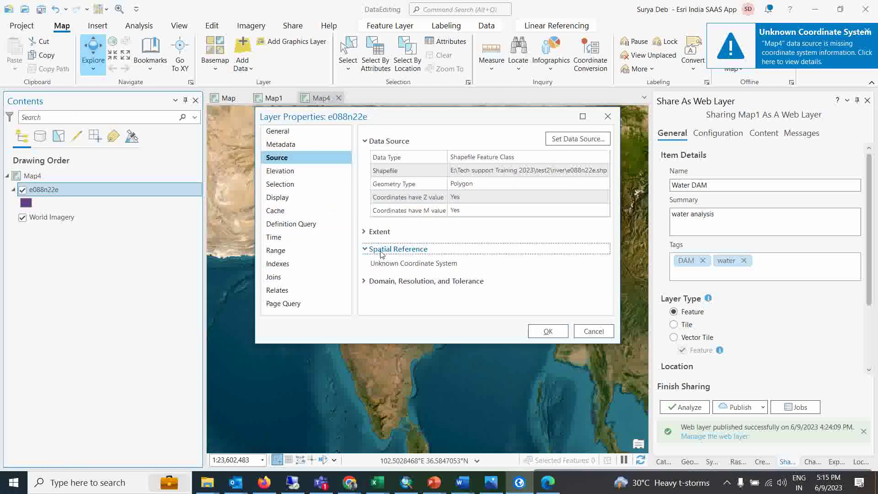
pyautogui.click(608, 116)
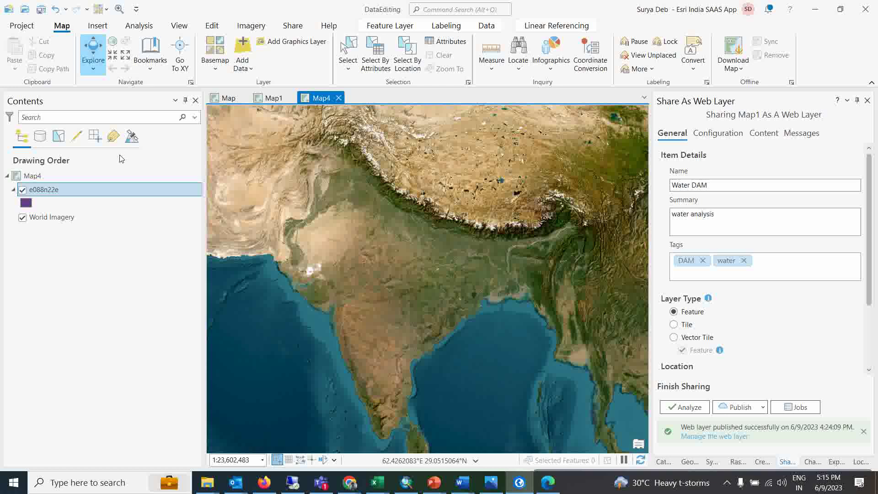
# Search the geoprocessing tools for 'defin' and open Define Projection.
pyautogui.click(138, 27)
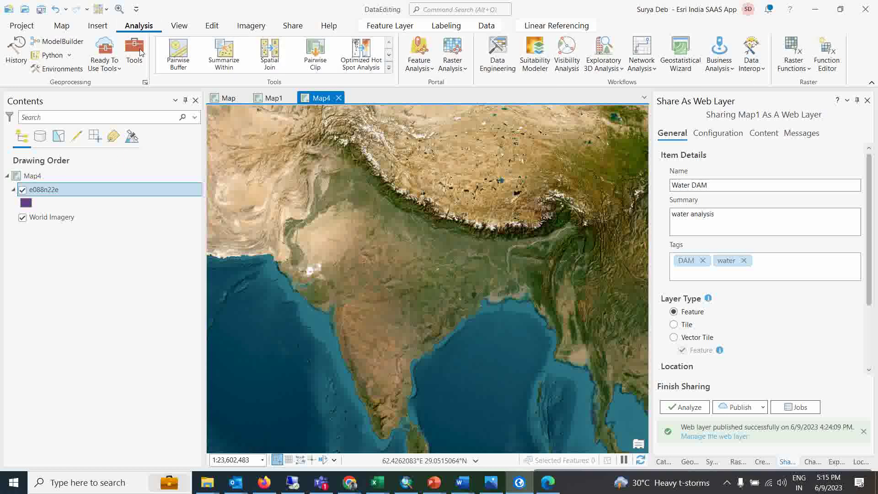
pyautogui.click(135, 57)
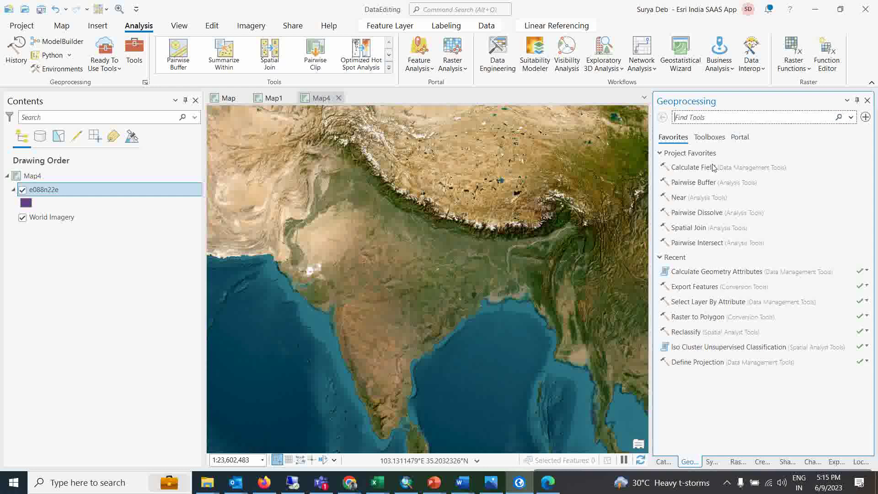
pyautogui.write('defin')
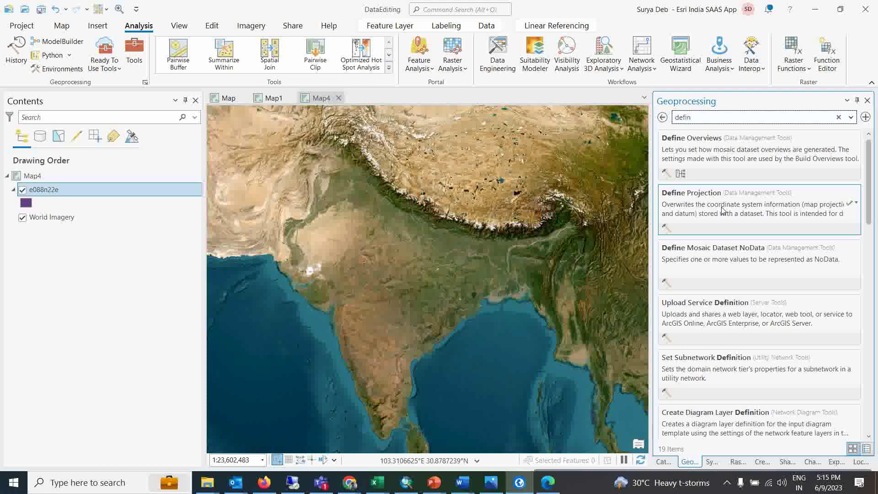
pyautogui.click(723, 211)
# Set e088n22e as the Input Dataset and bring up the coordinate system picker.
pyautogui.click(850, 181)
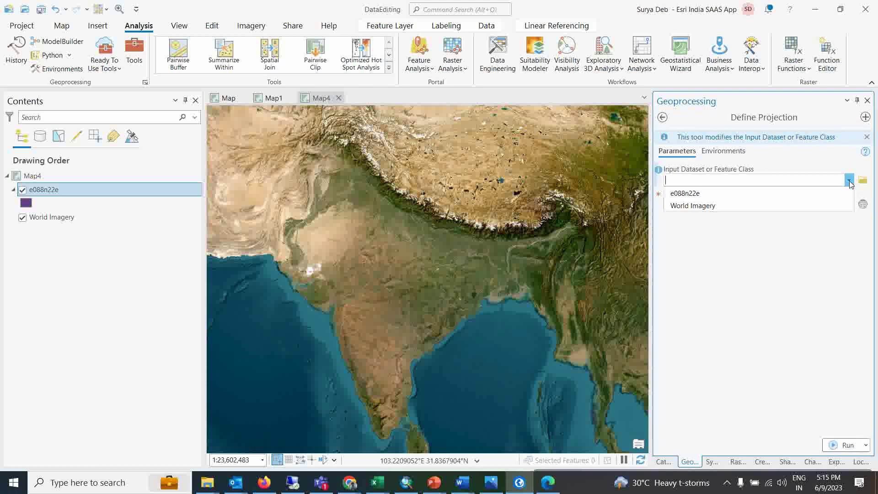
pyautogui.click(693, 196)
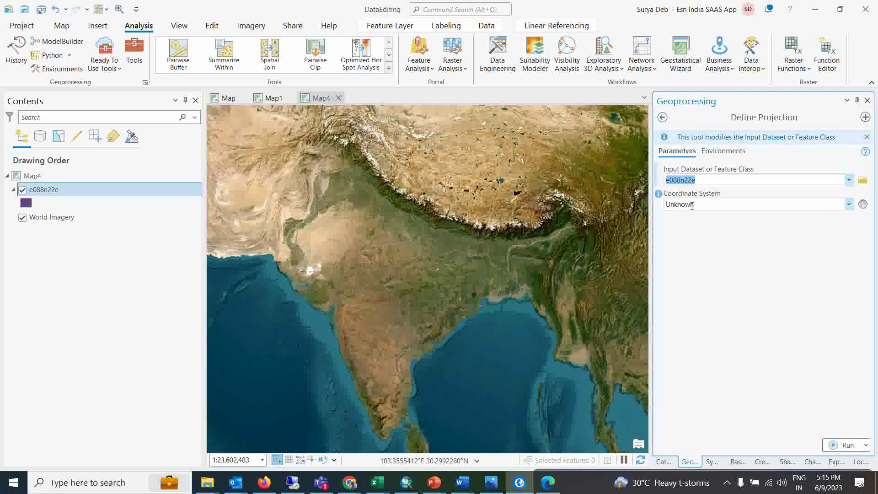
pyautogui.click(863, 204)
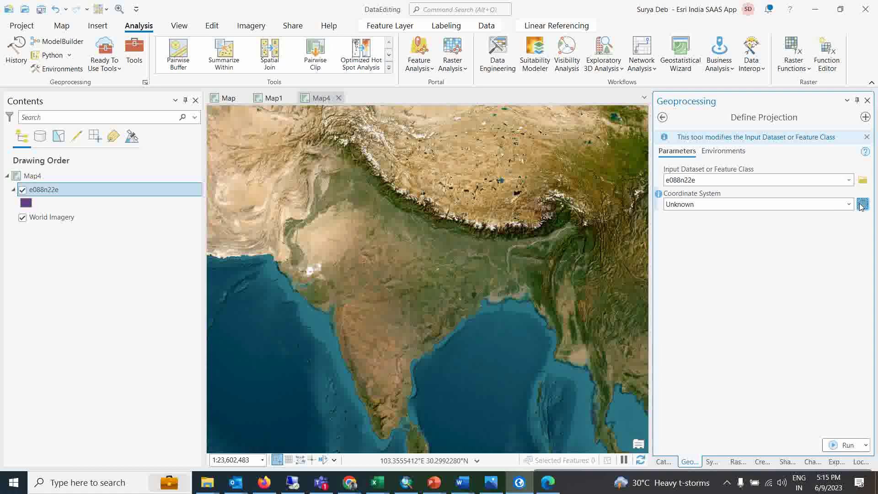
# Pick Geographic Coordinate System > World > WGS 1984 as the coordinate system and confirm.
pyautogui.click(302, 261)
pyautogui.scroll(-4, 321, 284)
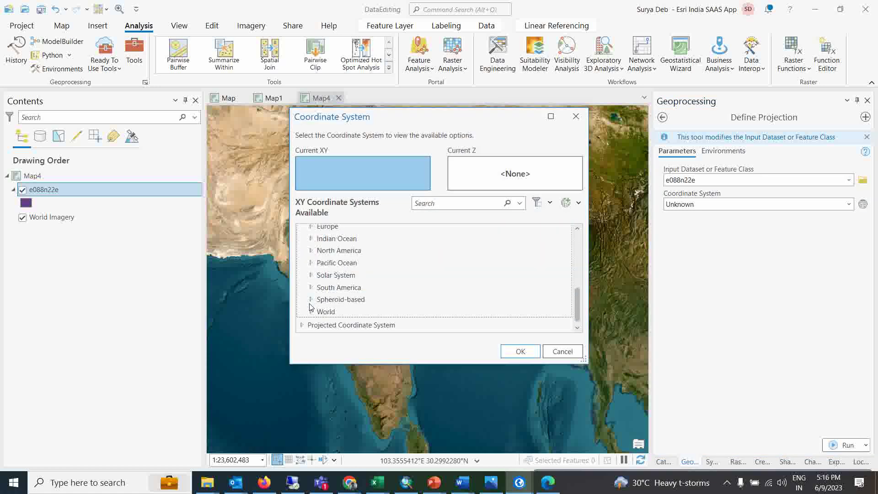
pyautogui.click(310, 314)
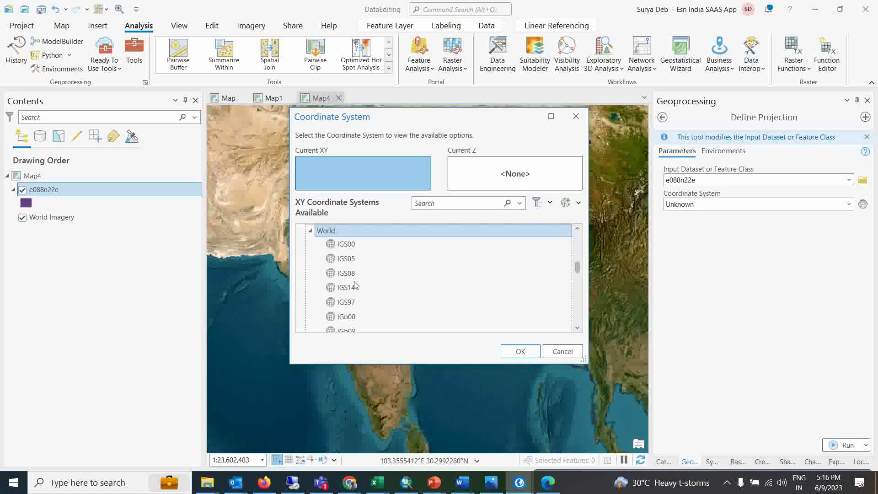
pyautogui.scroll(-5, 353, 283)
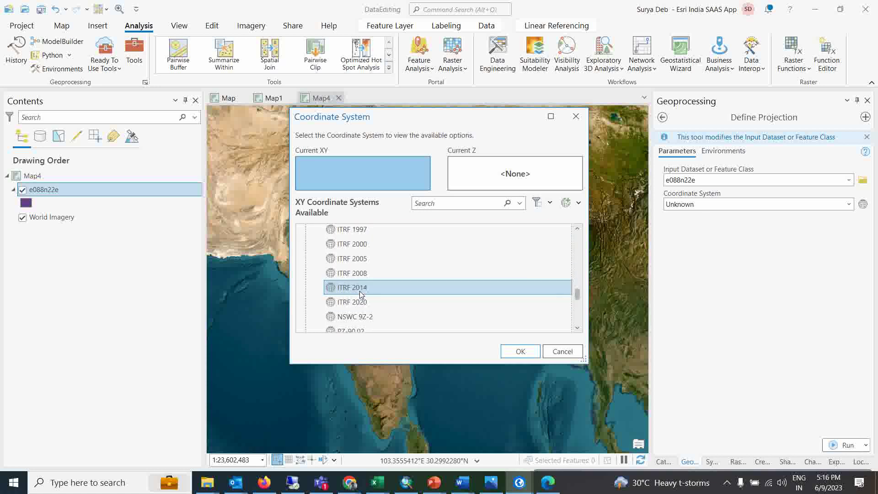
pyautogui.scroll(-5, 366, 293)
pyautogui.click(361, 295)
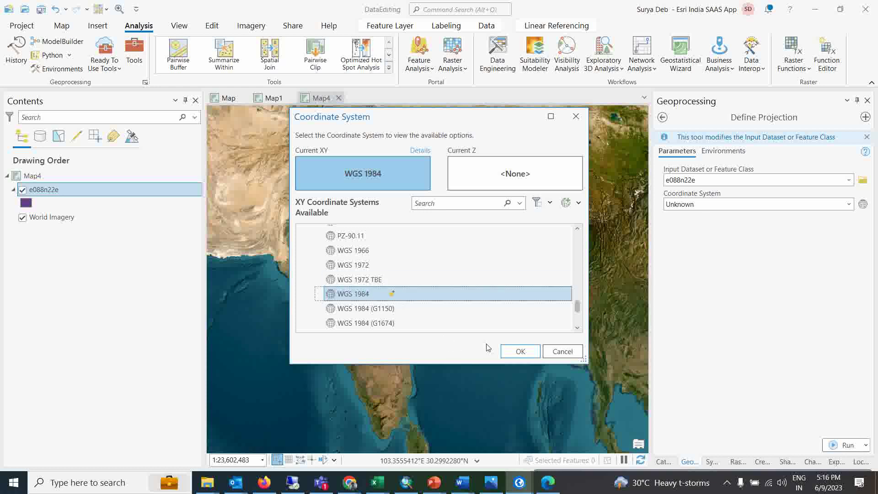
pyautogui.click(522, 352)
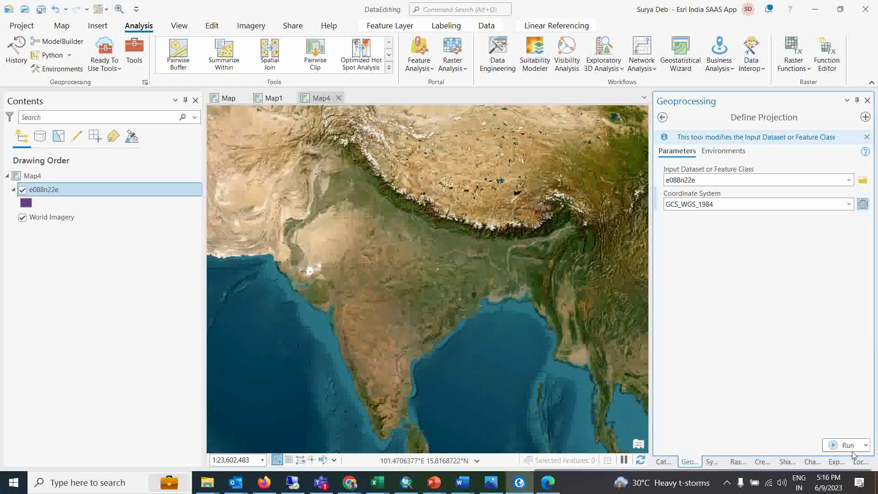